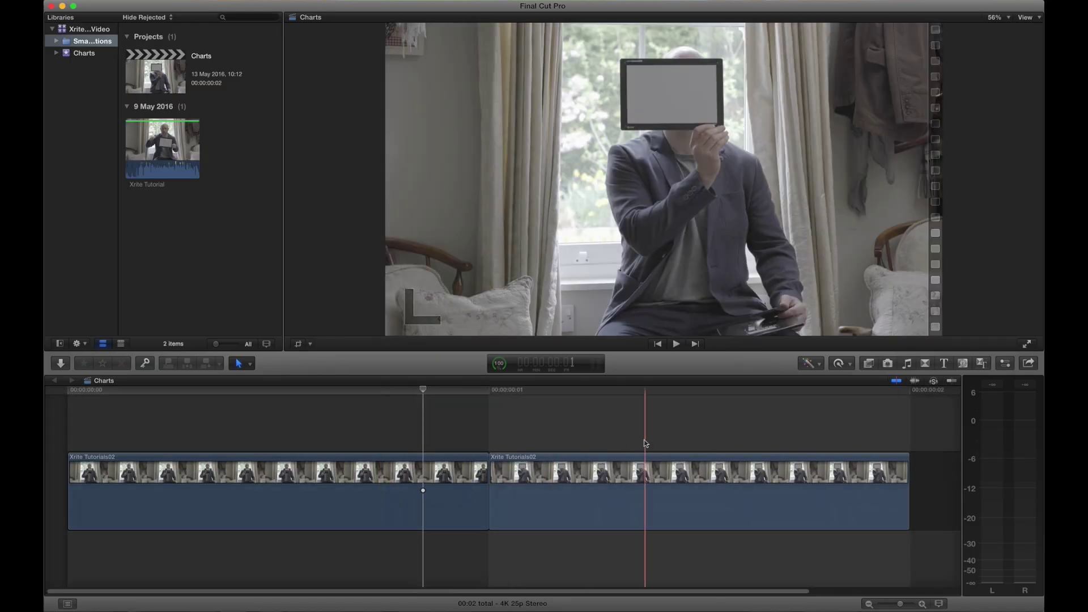
Select the second Xrite Tutorials02 clip and show the video scopes and Color Board
{"action": "left_click", "coordinate": [625, 474]}
{"action": "left_click", "coordinate": [637, 389]}
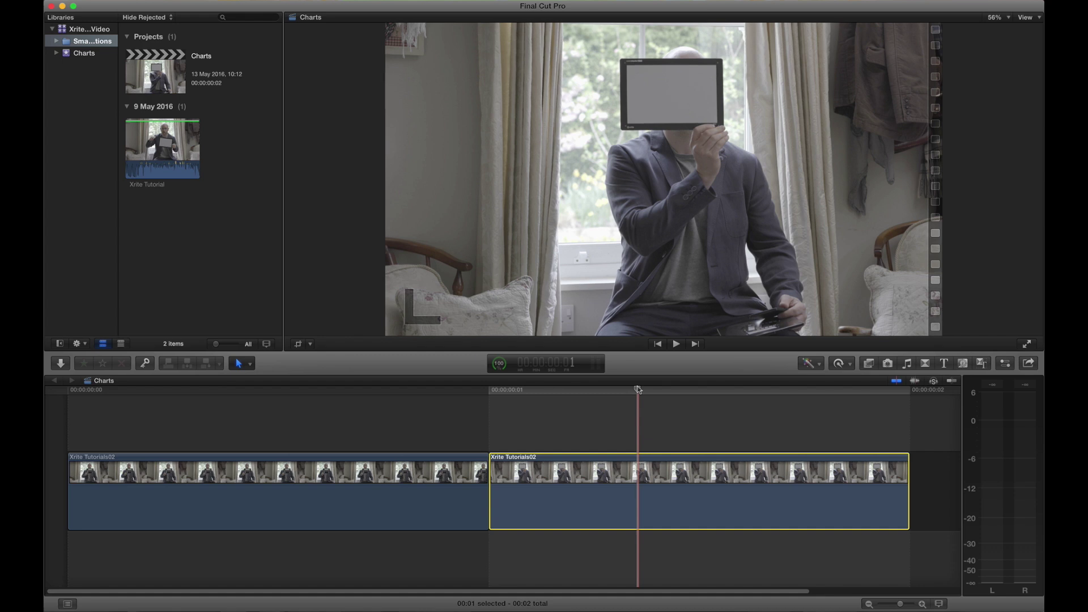
{"action": "key", "text": "super+7"}
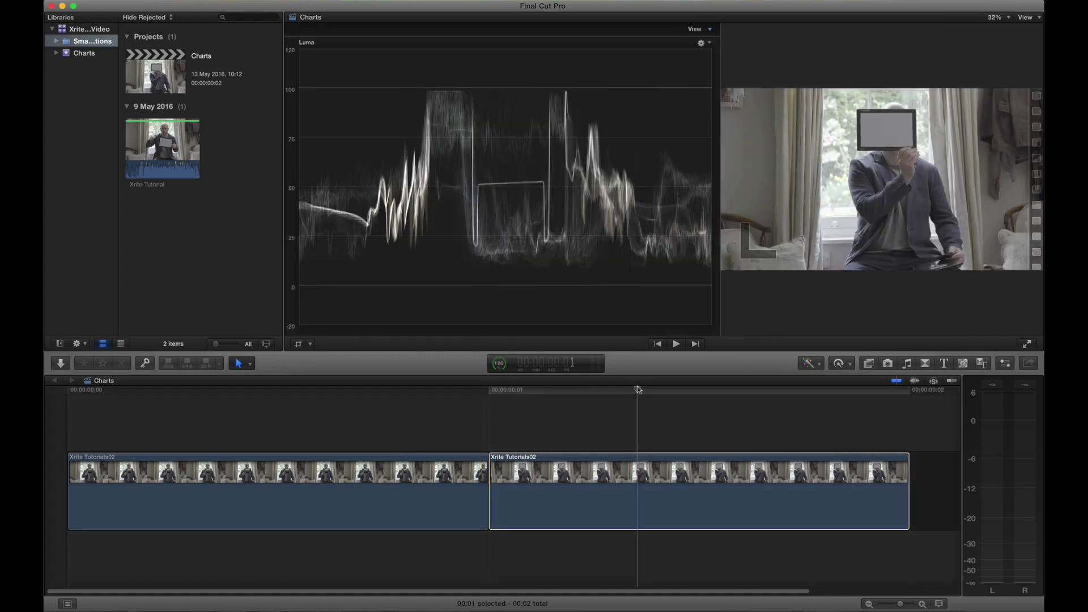
{"action": "key", "text": "super+6"}
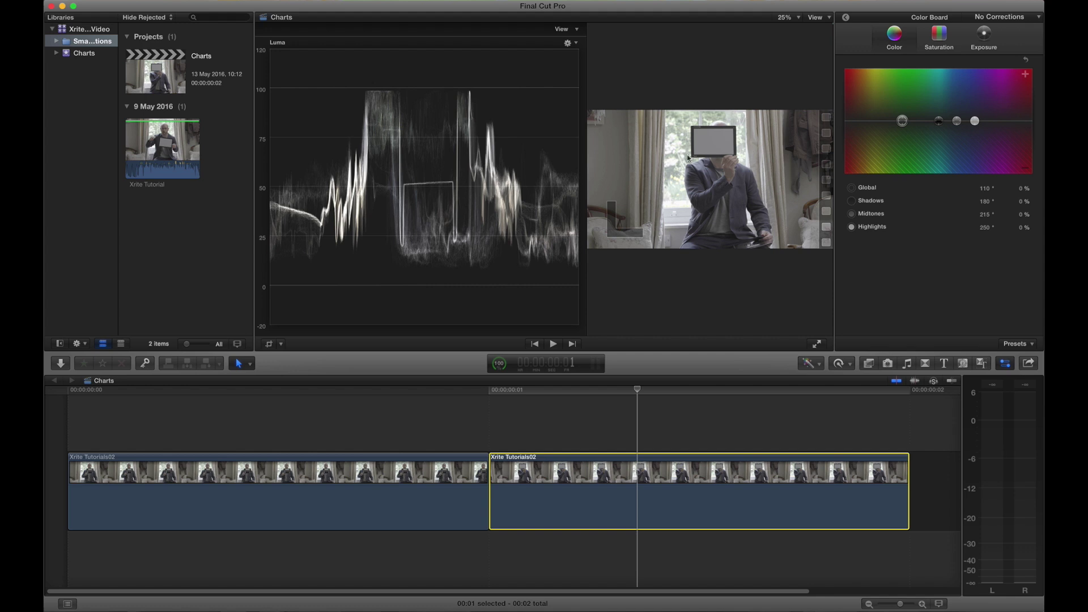
Switch the scope to RGB Parade and shift the midtones colour toward blue (240°)
{"action": "left_click", "coordinate": [568, 43]}
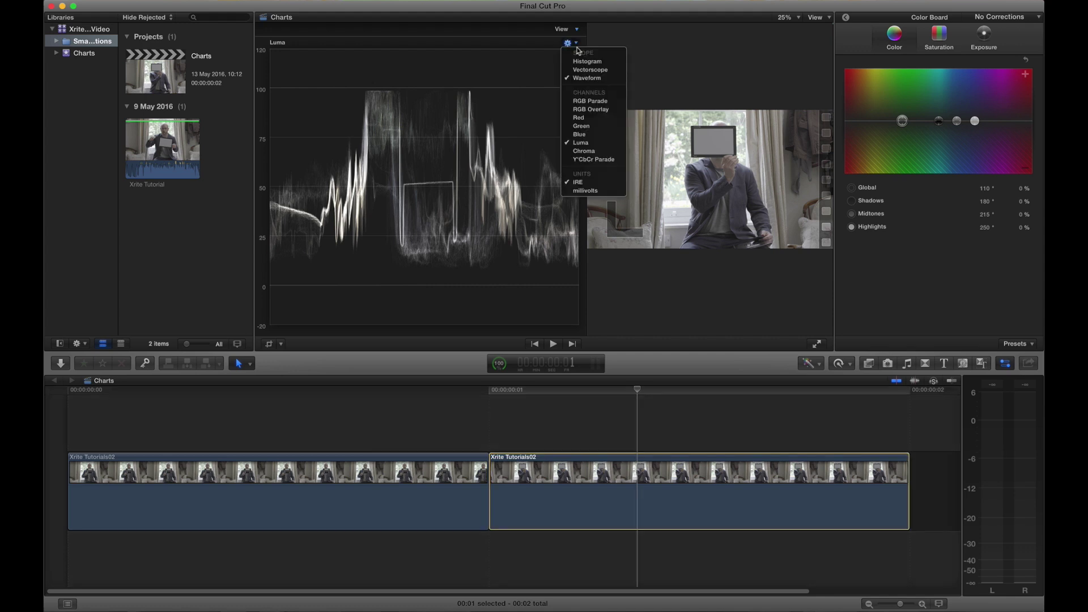
{"action": "left_click", "coordinate": [591, 101]}
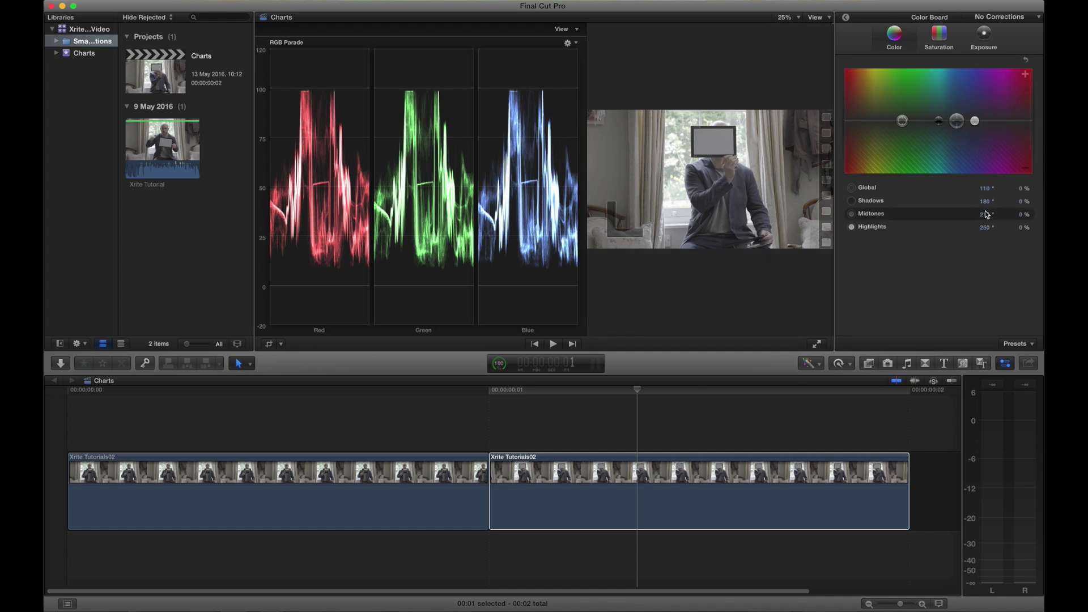
{"action": "left_click_drag", "start_coordinate": [986, 215], "coordinate": [1020, 214]}
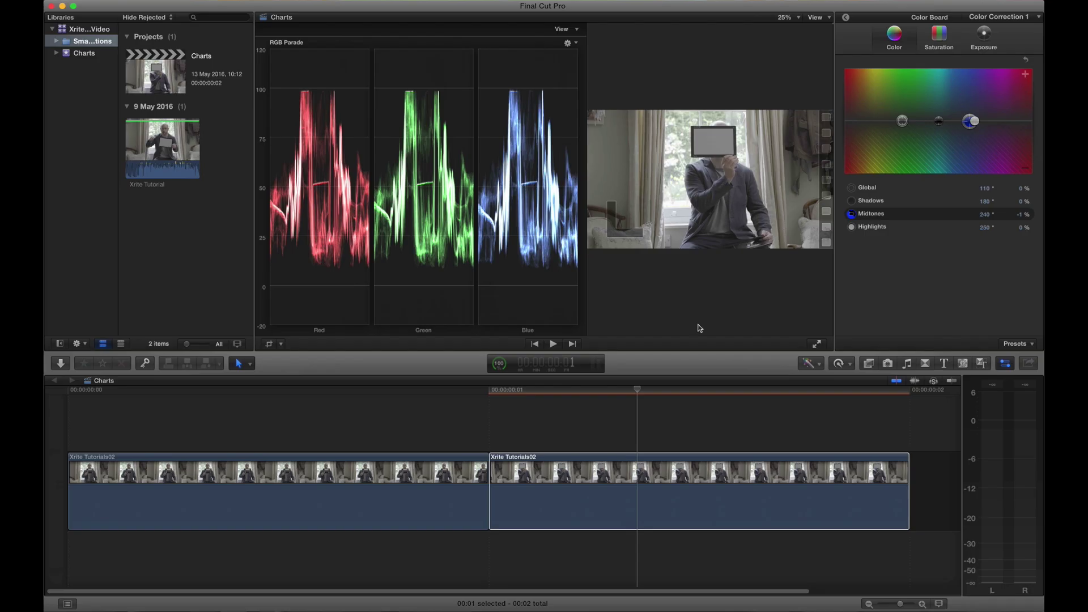
Add Color Correction 2 to the first clip, showing its Exposure controls with an RGB Overlay scope
{"action": "left_click", "coordinate": [646, 498]}
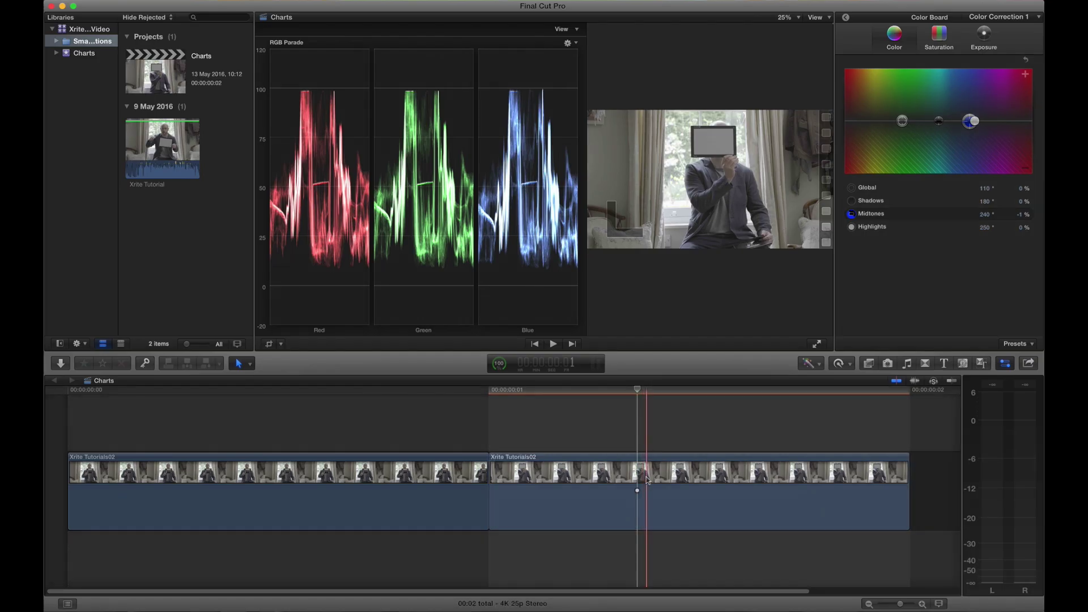
{"action": "left_click", "coordinate": [423, 500]}
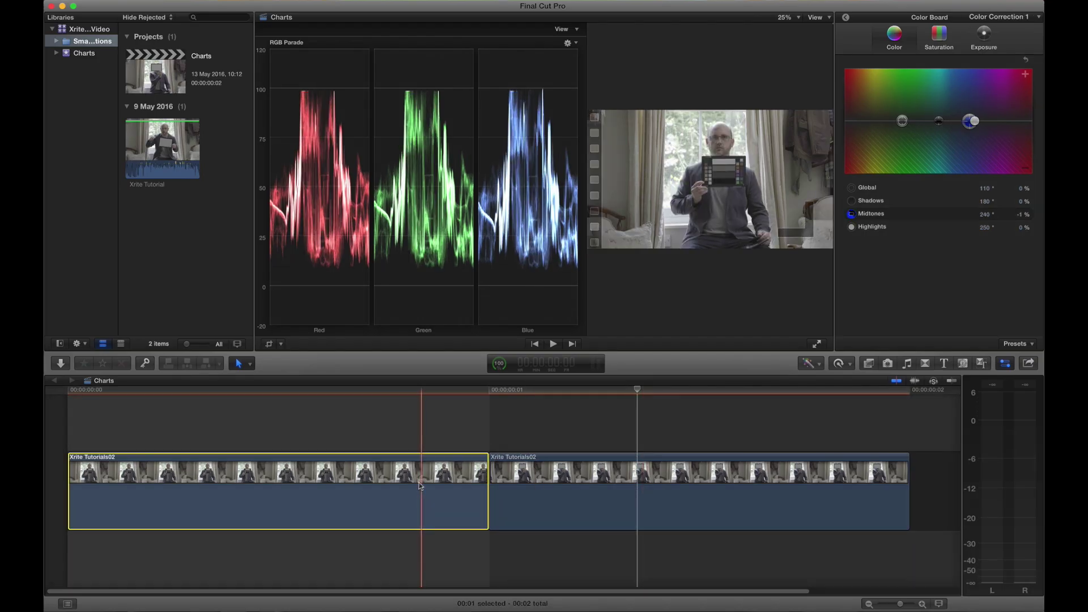
{"action": "left_click", "coordinate": [438, 499]}
{"action": "left_click", "coordinate": [1004, 17]}
{"action": "left_click", "coordinate": [1000, 41]}
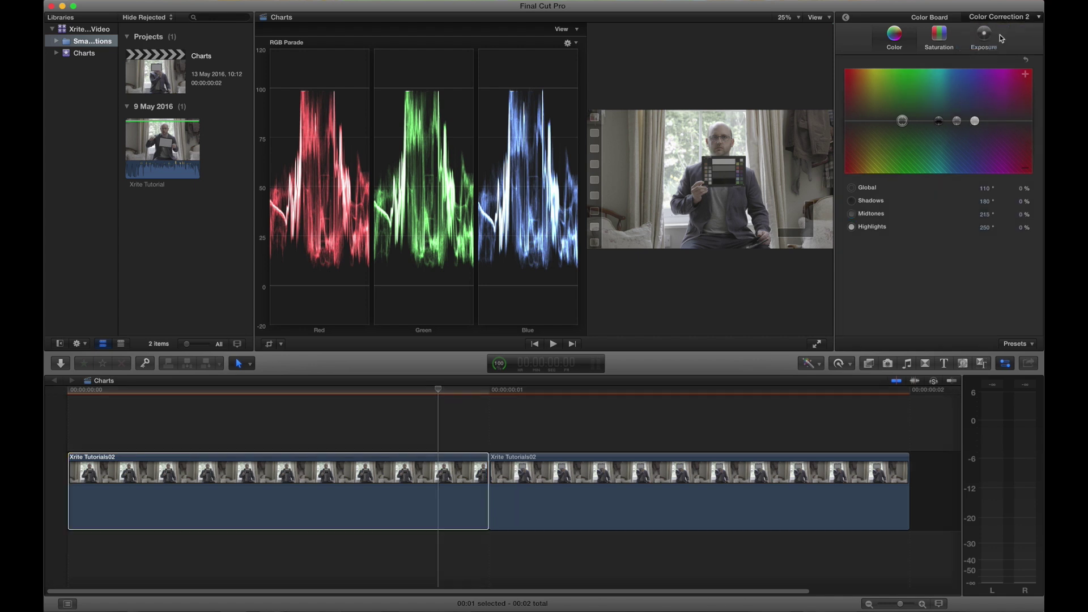
{"action": "left_click", "coordinate": [985, 38]}
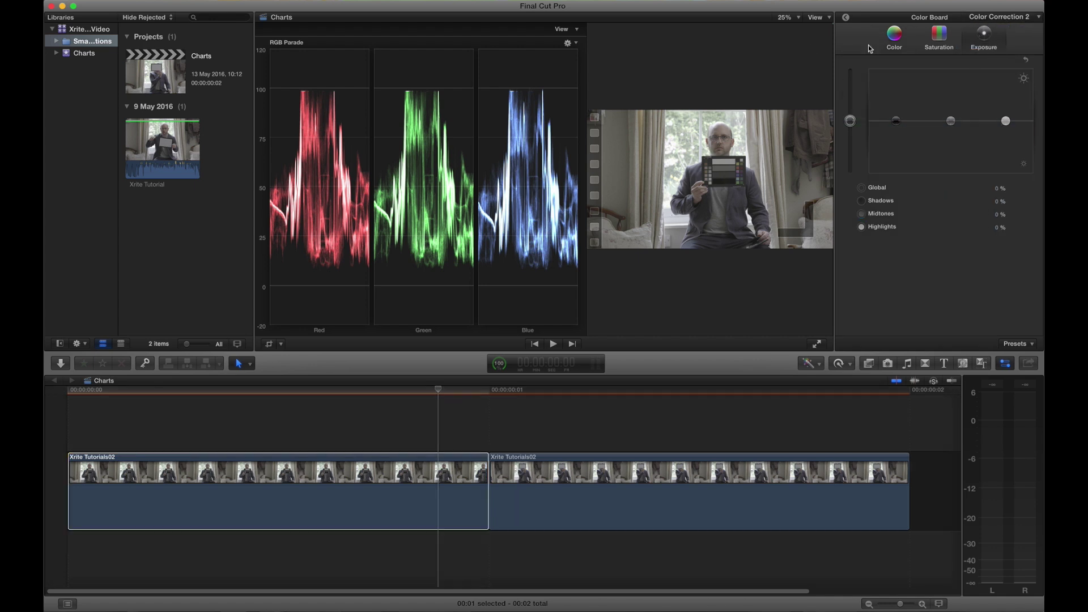
{"action": "left_click", "coordinate": [574, 43]}
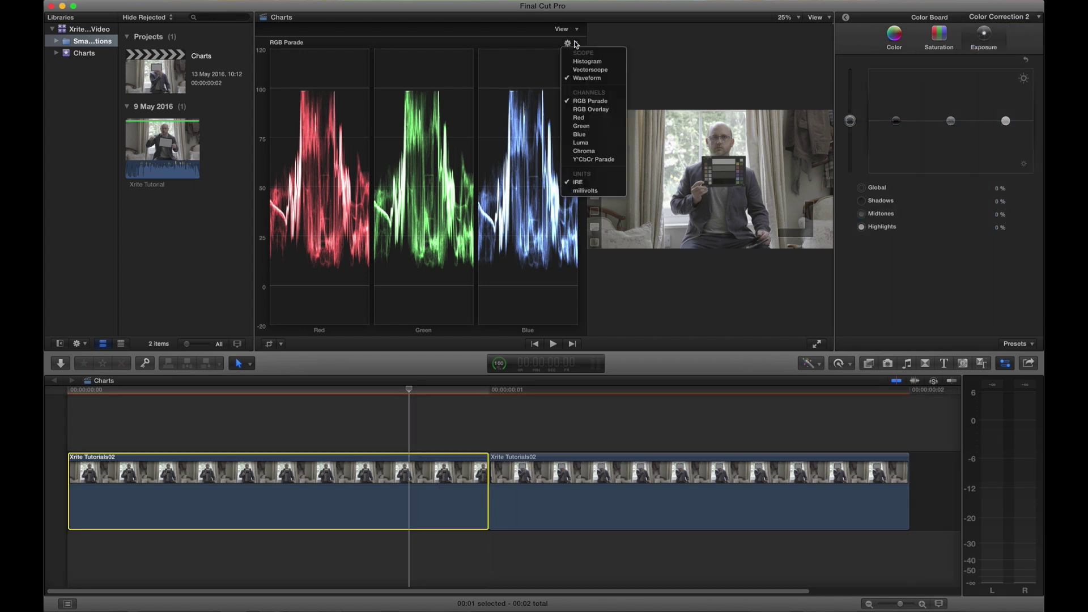
{"action": "left_click", "coordinate": [589, 110]}
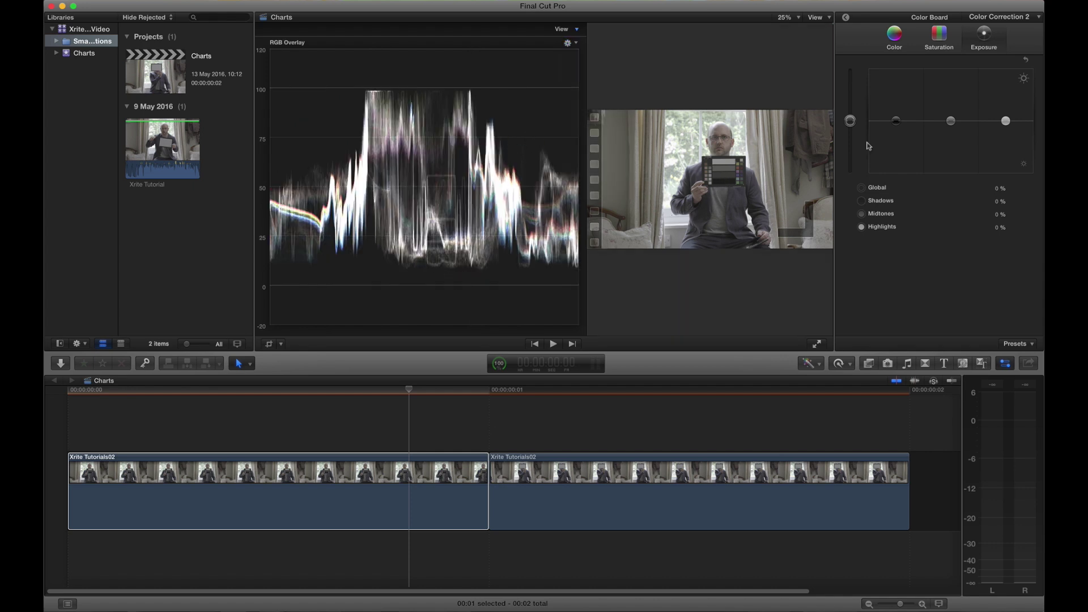
Set exposure to shadows -14%, highlights 2% and midtones 9%
{"action": "left_click_drag", "start_coordinate": [896, 120], "coordinate": [895, 129]}
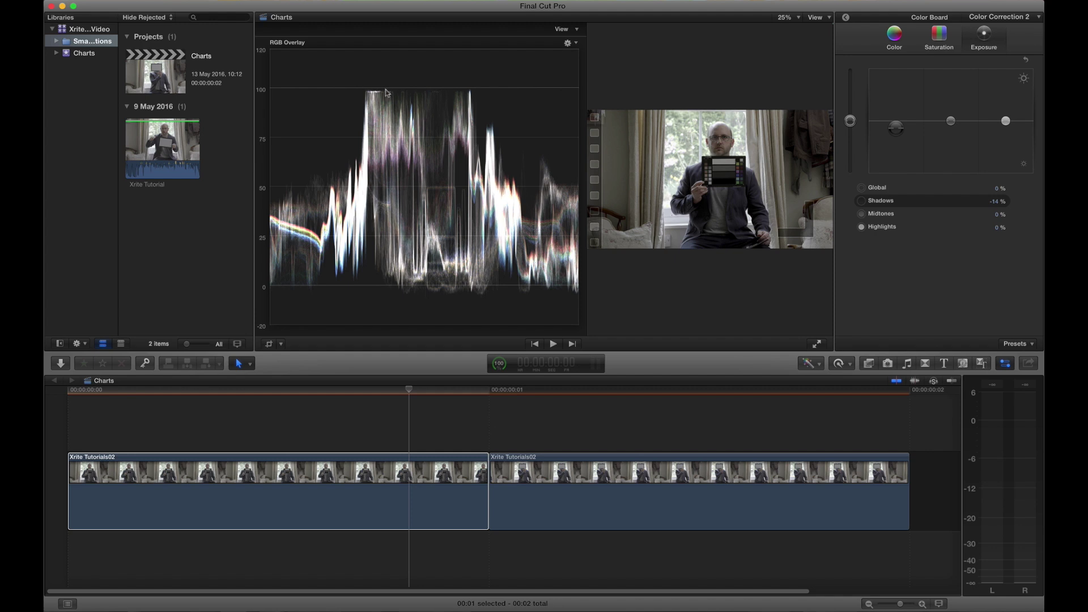
{"action": "left_click", "coordinate": [906, 95]}
{"action": "left_click_drag", "start_coordinate": [1007, 119], "coordinate": [1006, 118]}
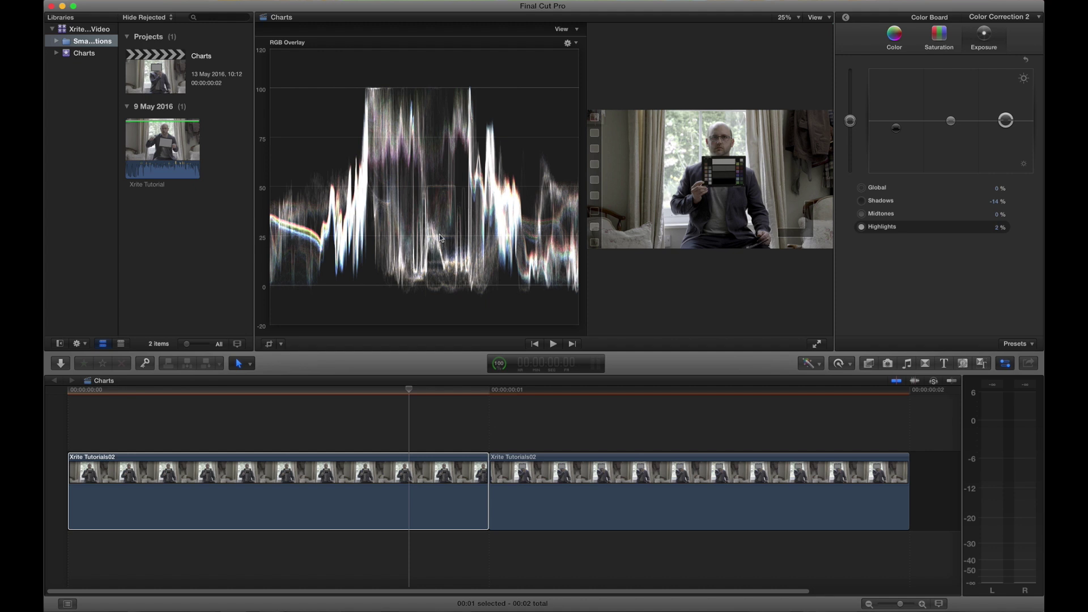
{"action": "left_click", "coordinate": [951, 121]}
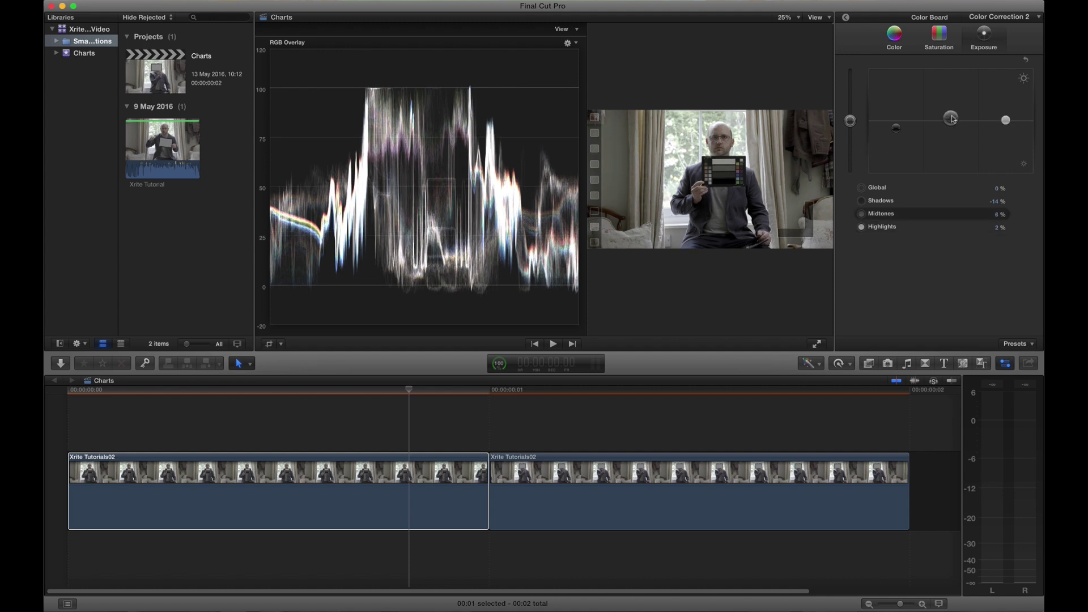
{"action": "left_click_drag", "start_coordinate": [951, 122], "coordinate": [952, 118]}
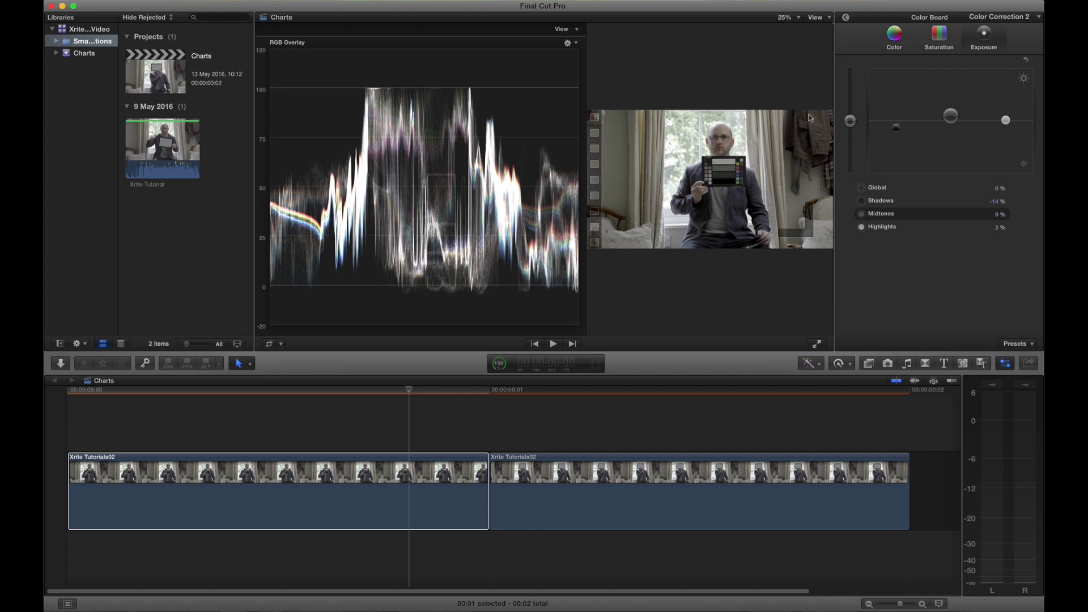
Show the Saturation controls with the scope set to Vectorscope
{"action": "left_click", "coordinate": [938, 39]}
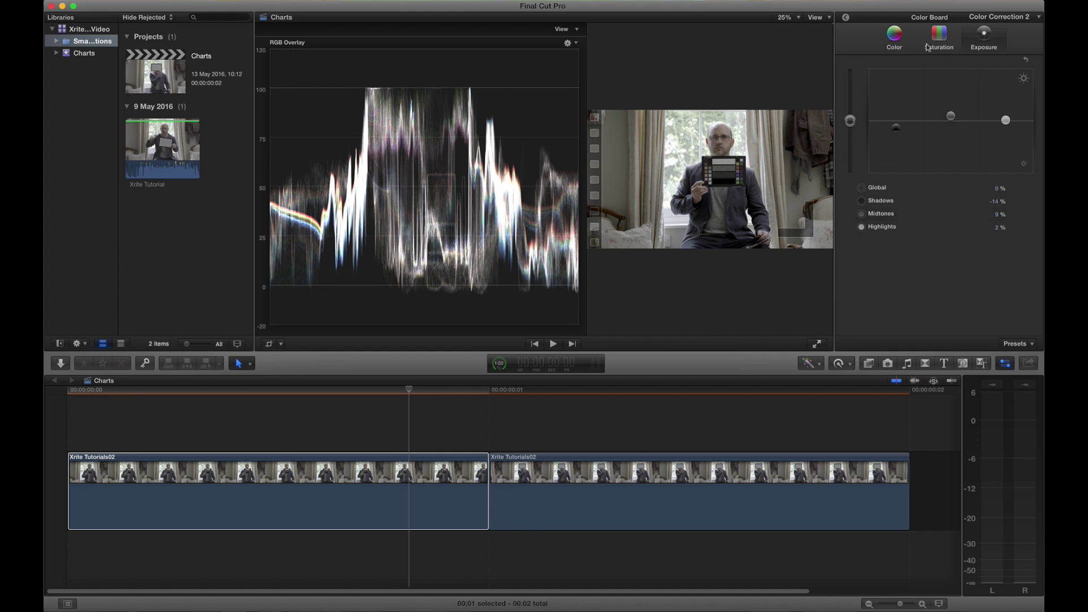
{"action": "left_click", "coordinate": [569, 43]}
{"action": "left_click", "coordinate": [581, 73]}
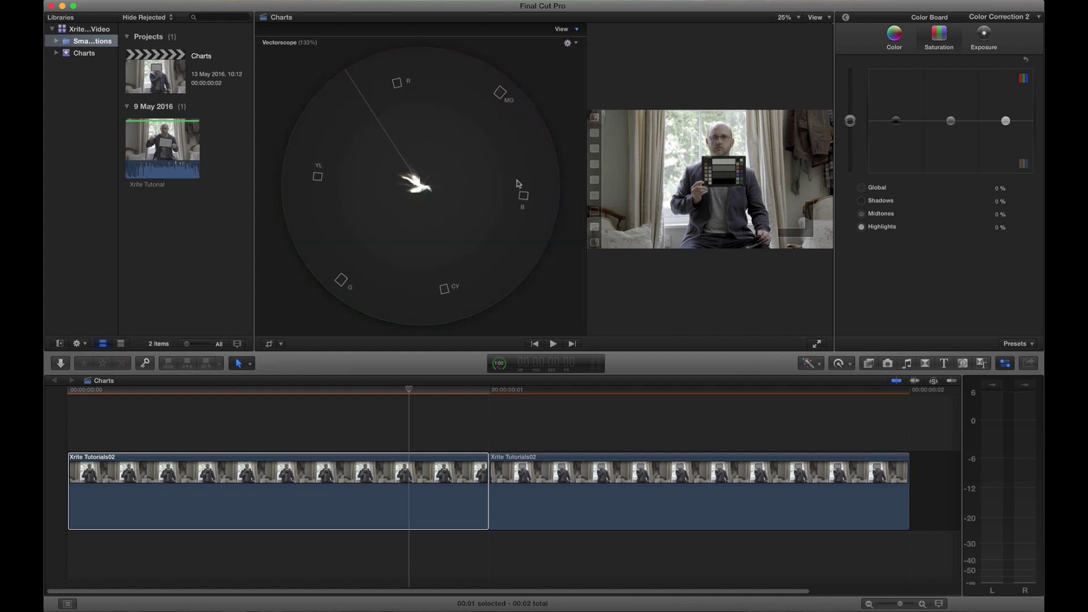
Zoom the viewer to 100% on the chart and raise global saturation to 100%
{"action": "left_click", "coordinate": [791, 17]}
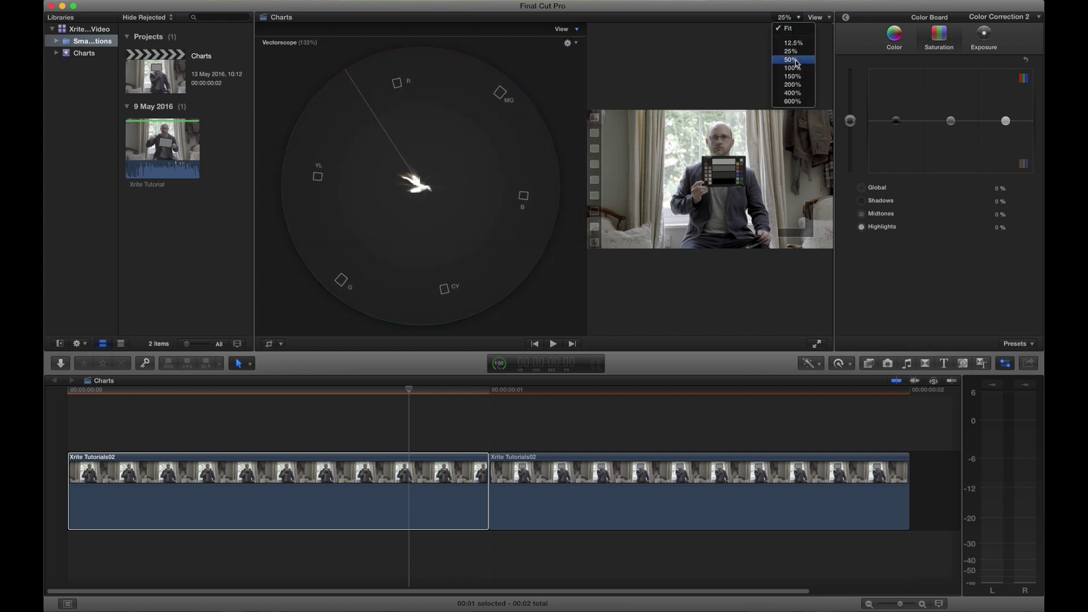
{"action": "left_click", "coordinate": [799, 70]}
{"action": "scroll", "coordinate": [803, 187], "scroll_direction": "up", "scroll_amount": 3}
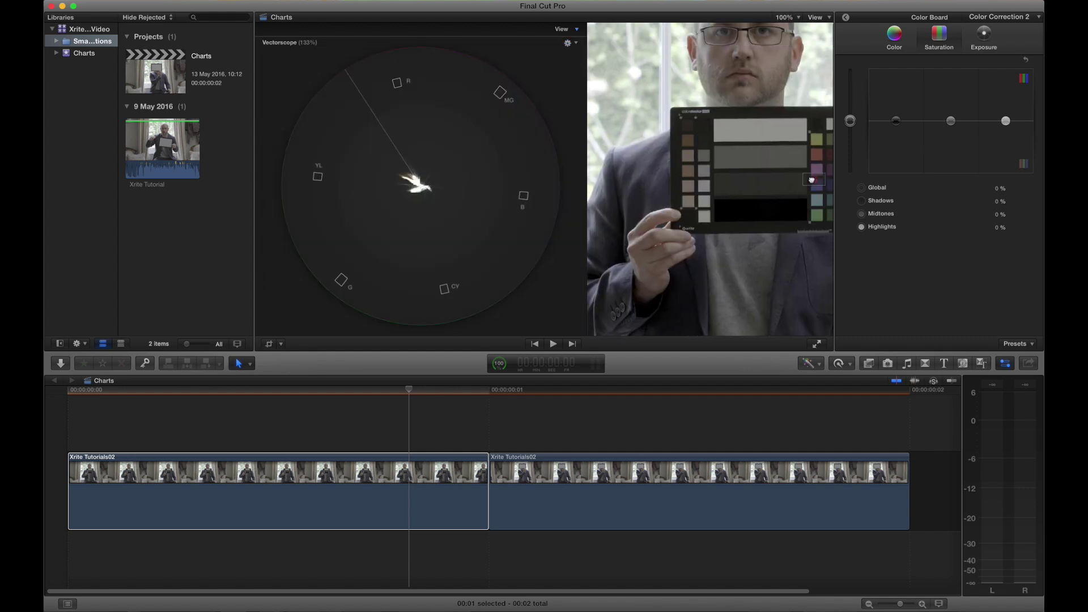
{"action": "scroll", "coordinate": [803, 184], "scroll_direction": "right", "scroll_amount": 3}
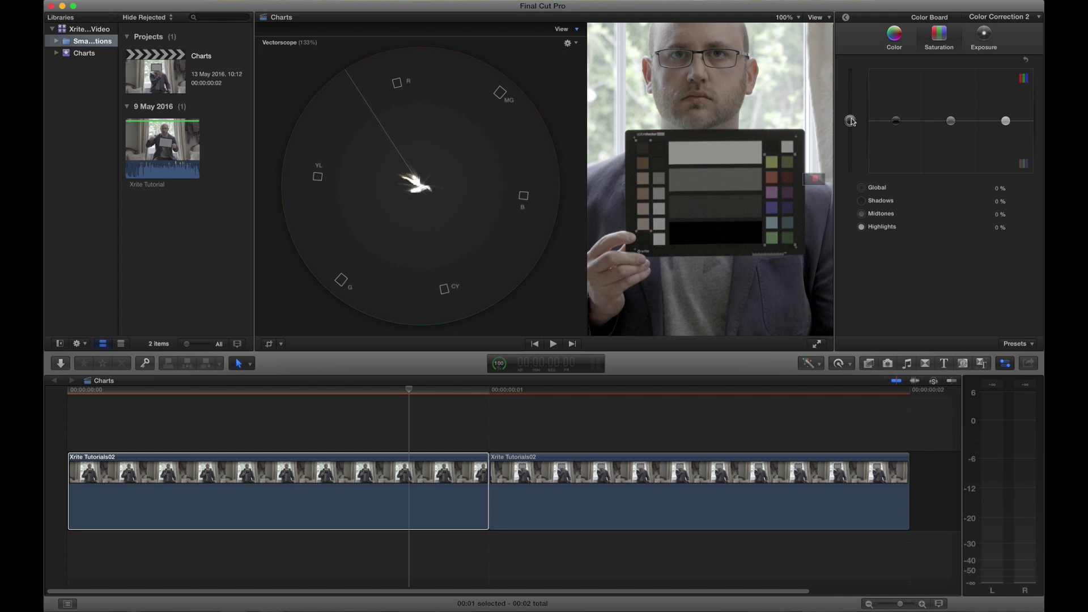
{"action": "left_click_drag", "start_coordinate": [849, 120], "coordinate": [856, 44]}
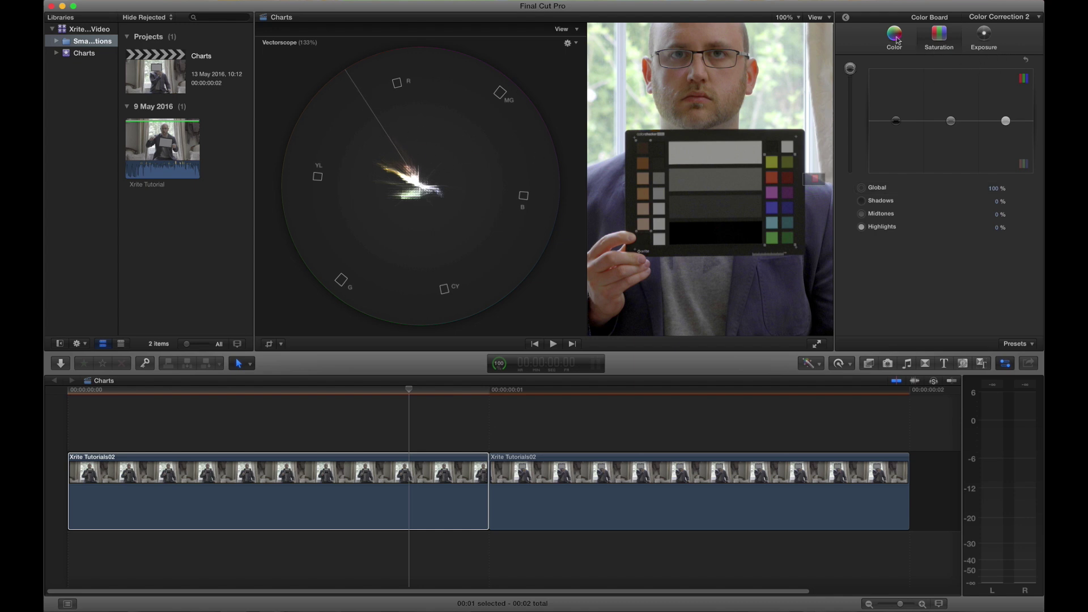
Add a third colour correction, Color Correction 3, to the clip
{"action": "left_click", "coordinate": [1000, 16]}
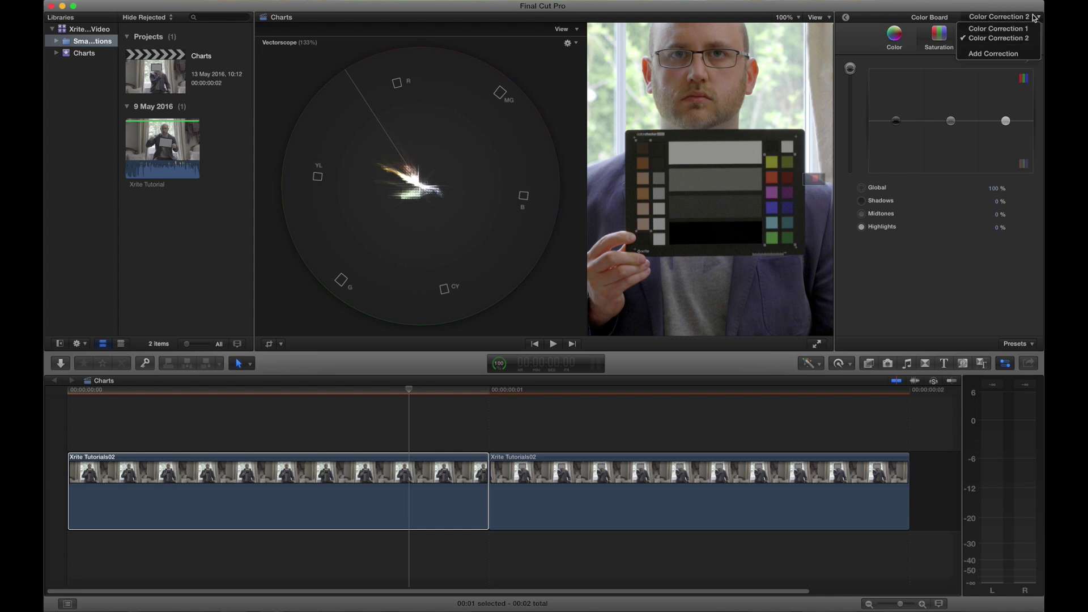
{"action": "left_click", "coordinate": [1001, 51]}
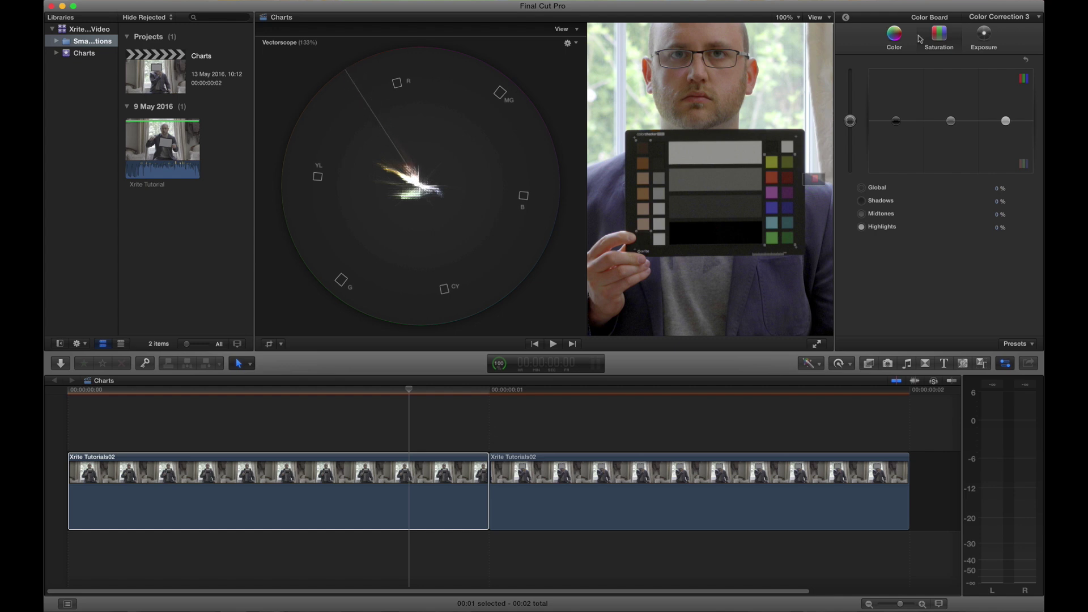
{"action": "left_click", "coordinate": [895, 41]}
{"action": "left_click", "coordinate": [846, 17]}
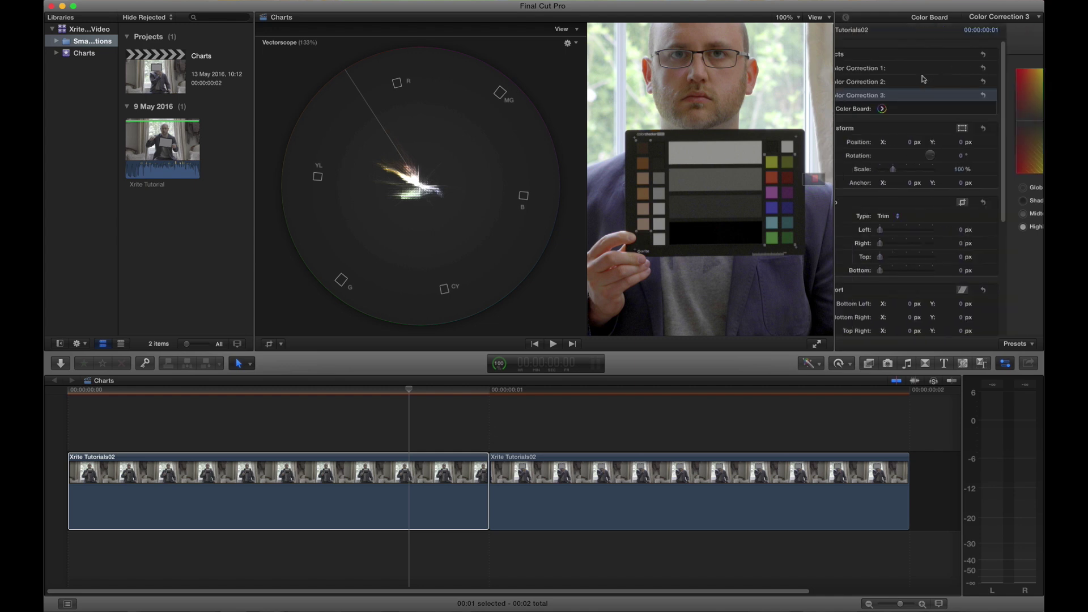
Mask Color Correction 3 by the presenter's skin tone with mask softness 9
{"action": "left_click", "coordinate": [998, 95]}
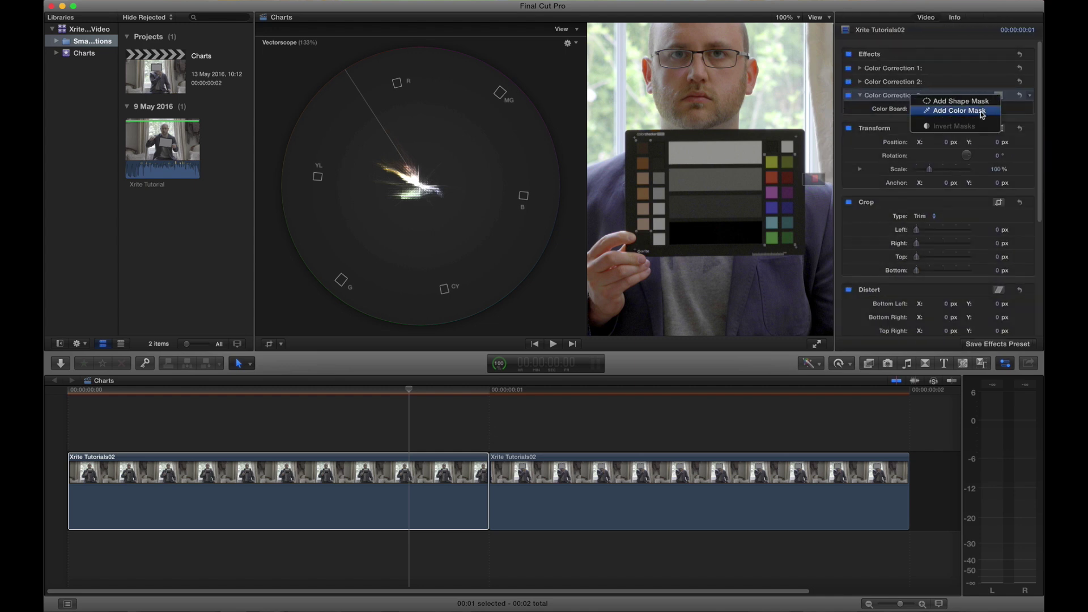
{"action": "left_click", "coordinate": [982, 113]}
{"action": "left_click_drag", "start_coordinate": [683, 107], "coordinate": [700, 101]}
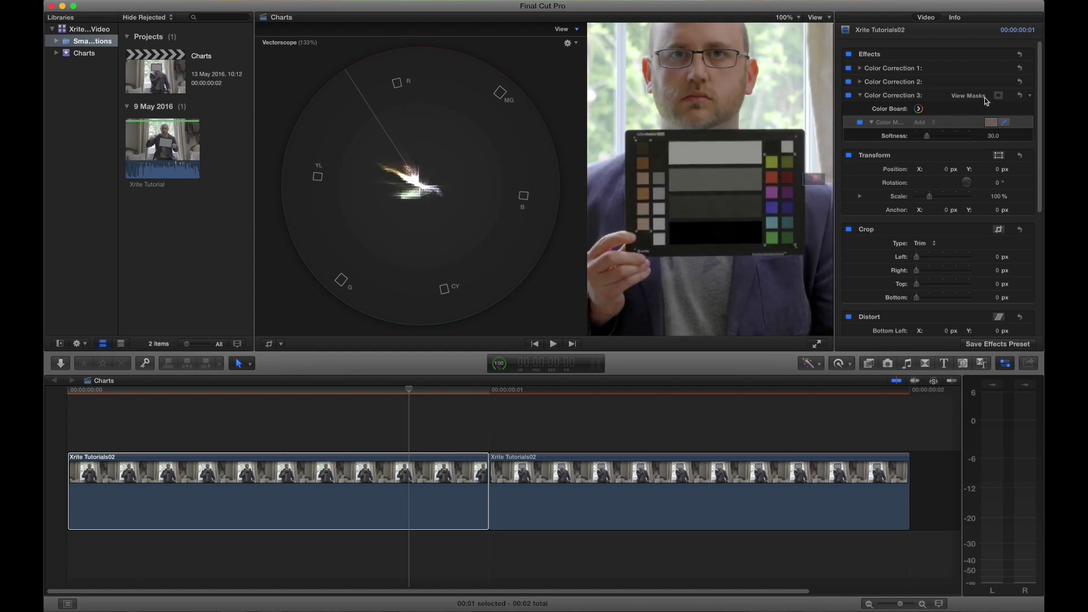
{"action": "left_click", "coordinate": [968, 96]}
{"action": "left_click_drag", "start_coordinate": [927, 136], "coordinate": [913, 141]}
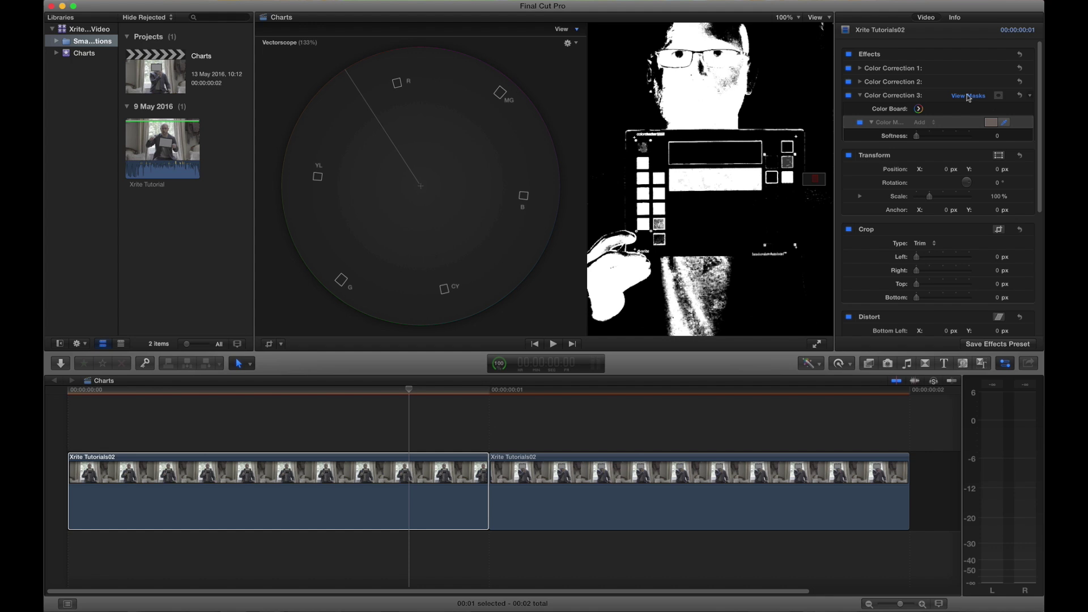
{"action": "left_click", "coordinate": [968, 96]}
Delete Color Correction 3 from the clip
{"action": "left_click", "coordinate": [860, 96]}
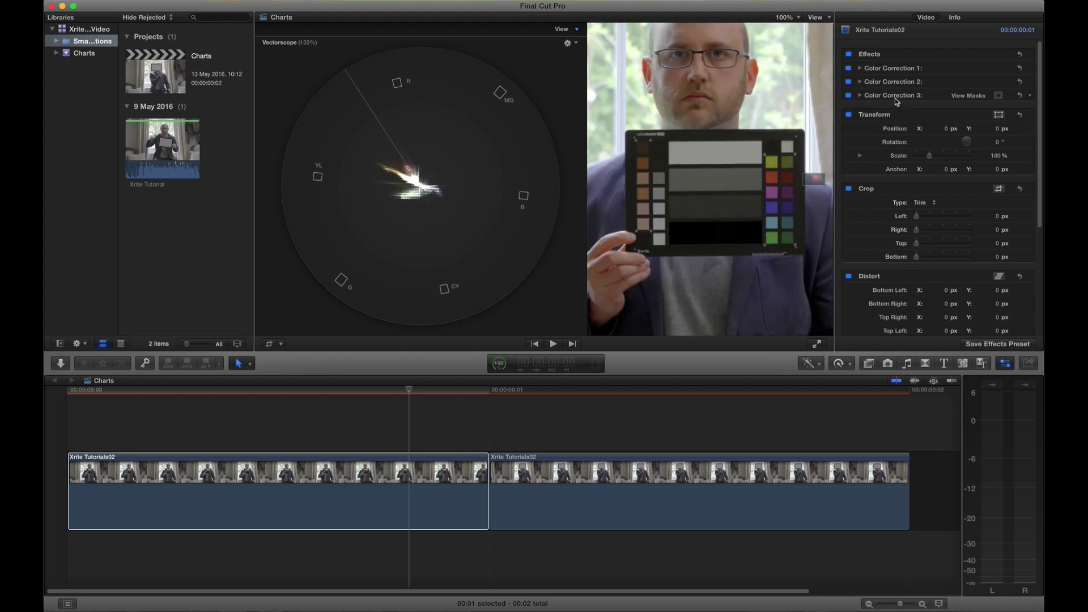
{"action": "left_click", "coordinate": [895, 97]}
{"action": "key", "text": "Delete"}
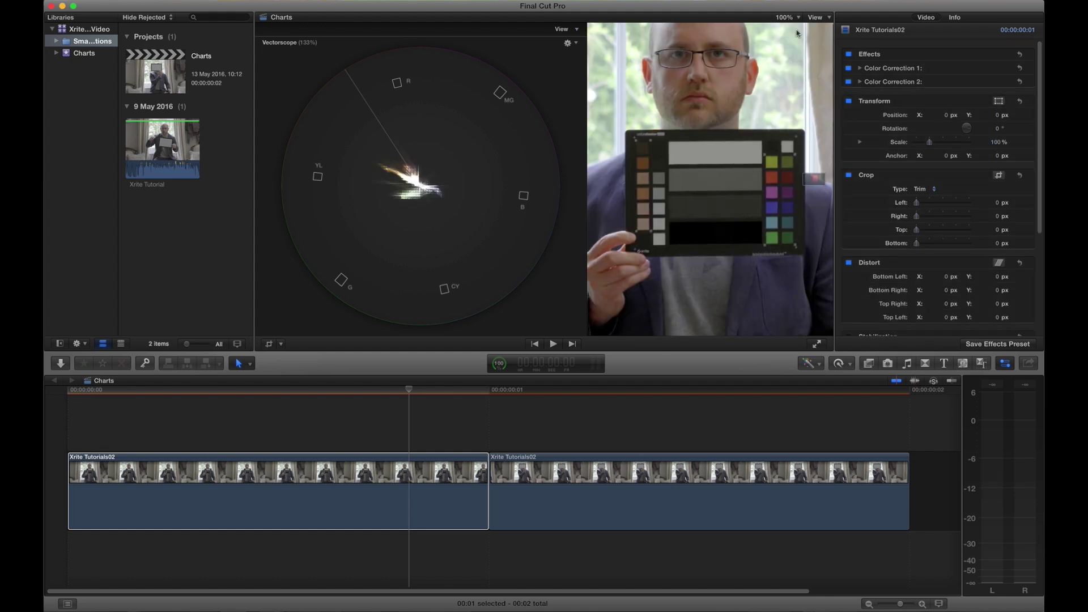
Set the viewer back to 25% and hide the video scopes
{"action": "left_click", "coordinate": [788, 18]}
{"action": "left_click", "coordinate": [790, 35]}
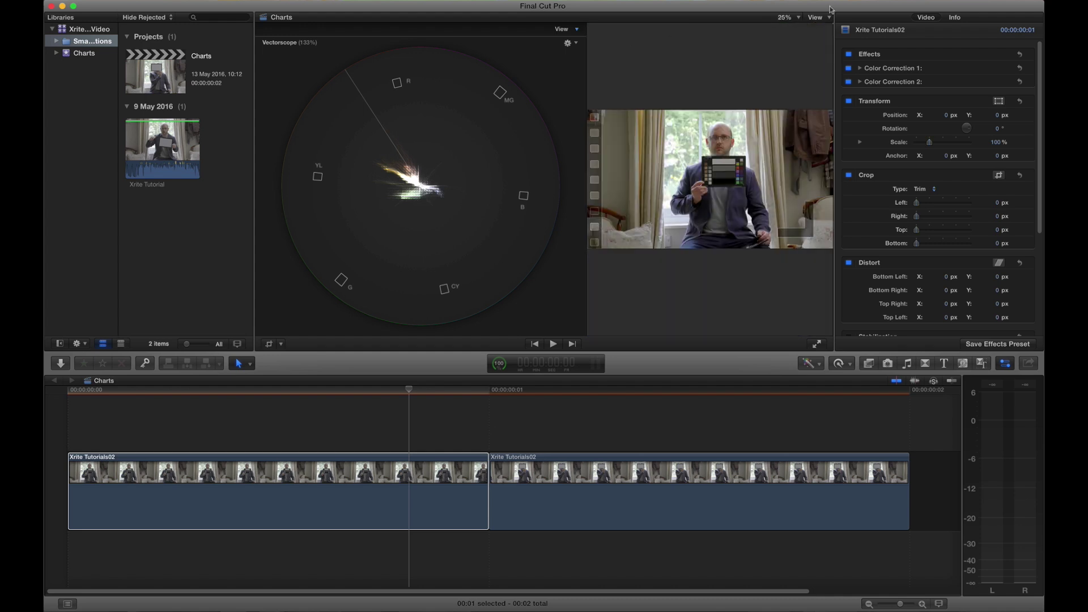
{"action": "key", "text": "super+7"}
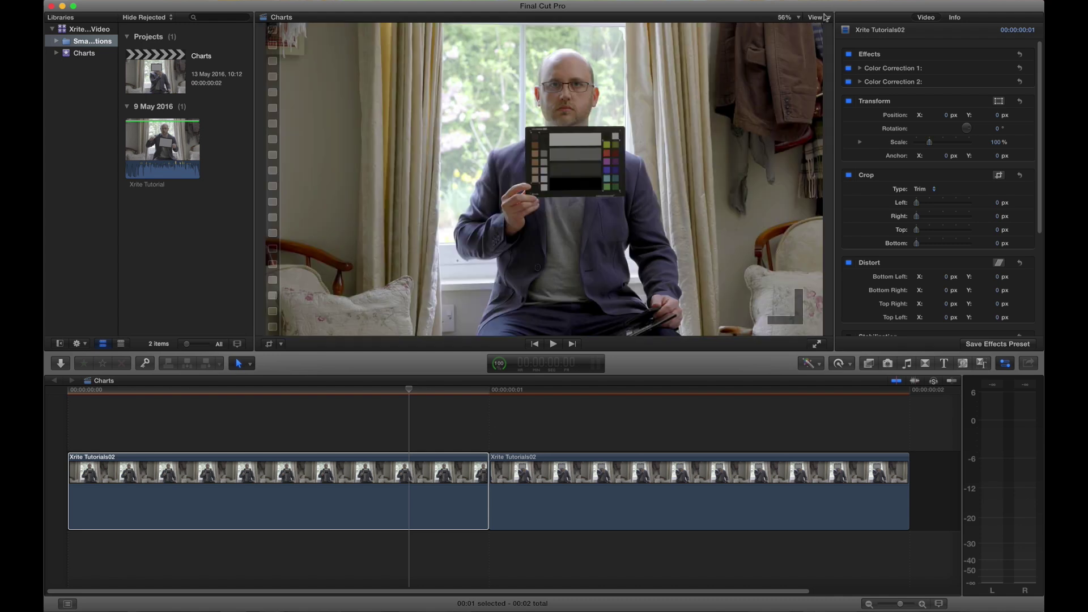